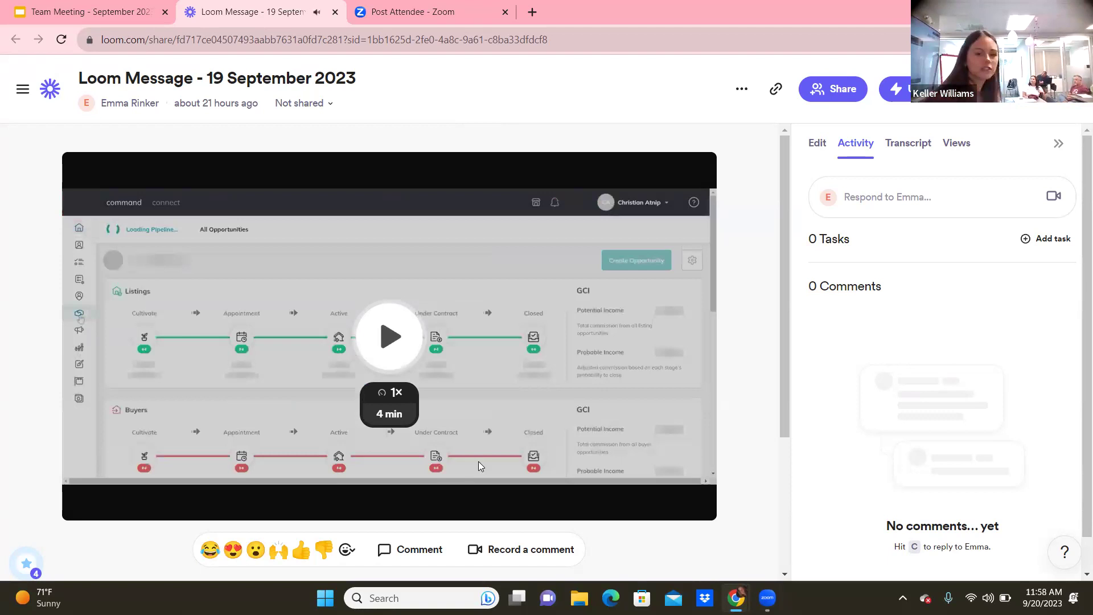
Play the Loom commission video in full screen with its sound muted.
left_click(481, 461)
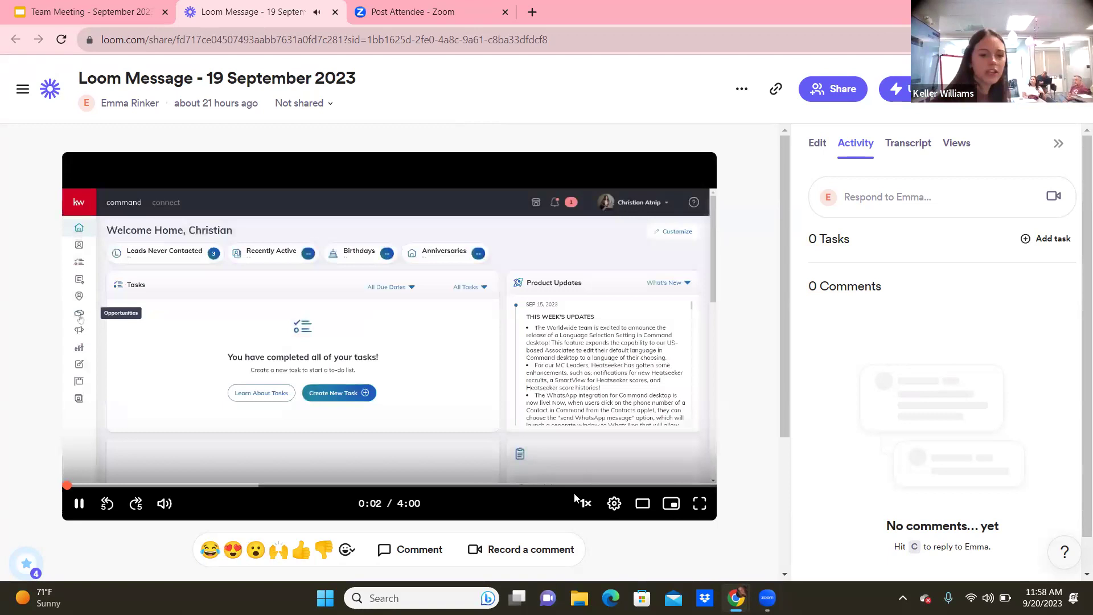
left_click(700, 503)
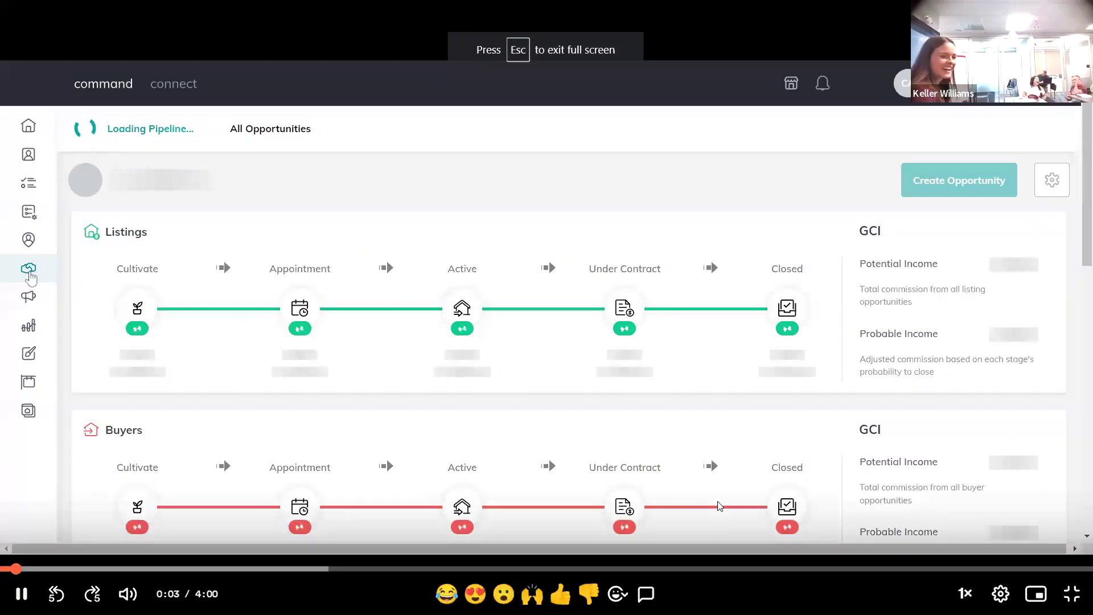
key("m")
key("k")
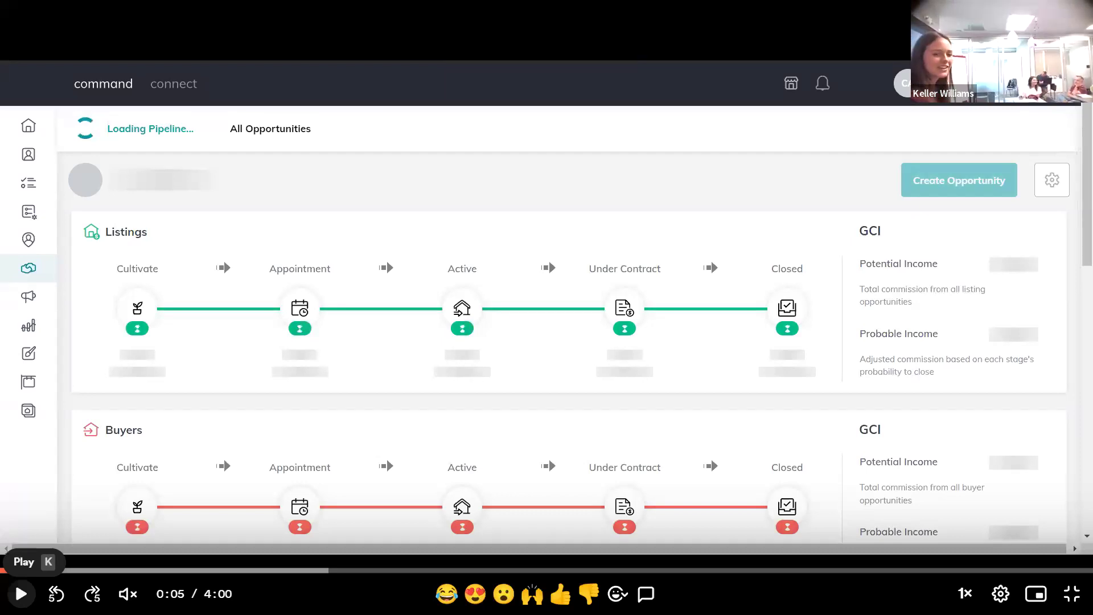
key("k")
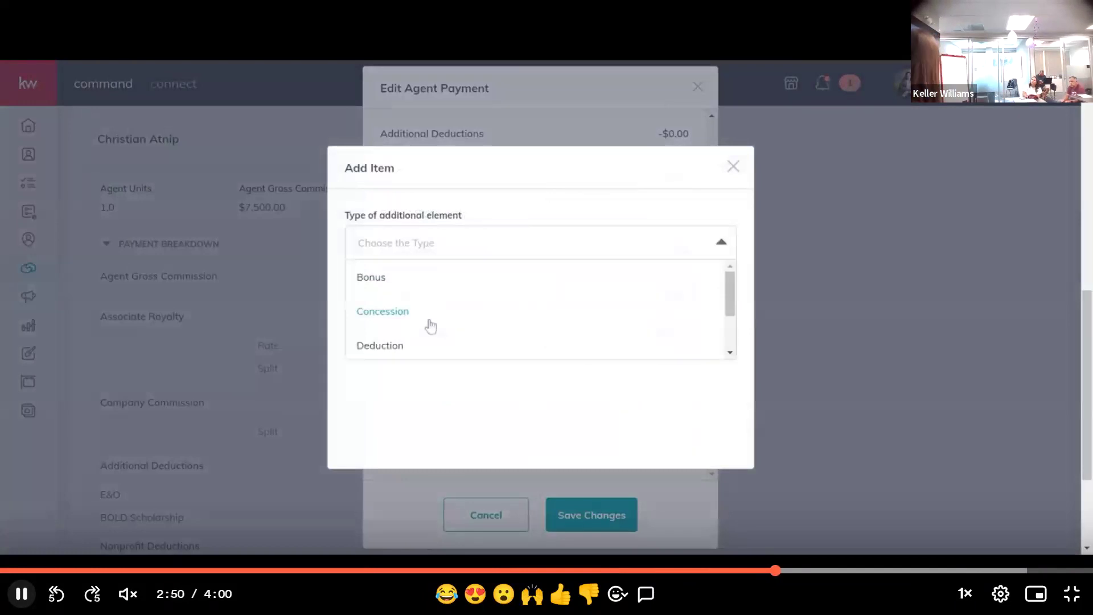
Try an Inside Referral item in the agent payment, search the agent list by agent name, and cancel the item.
scroll(422, 318, "down", 2)
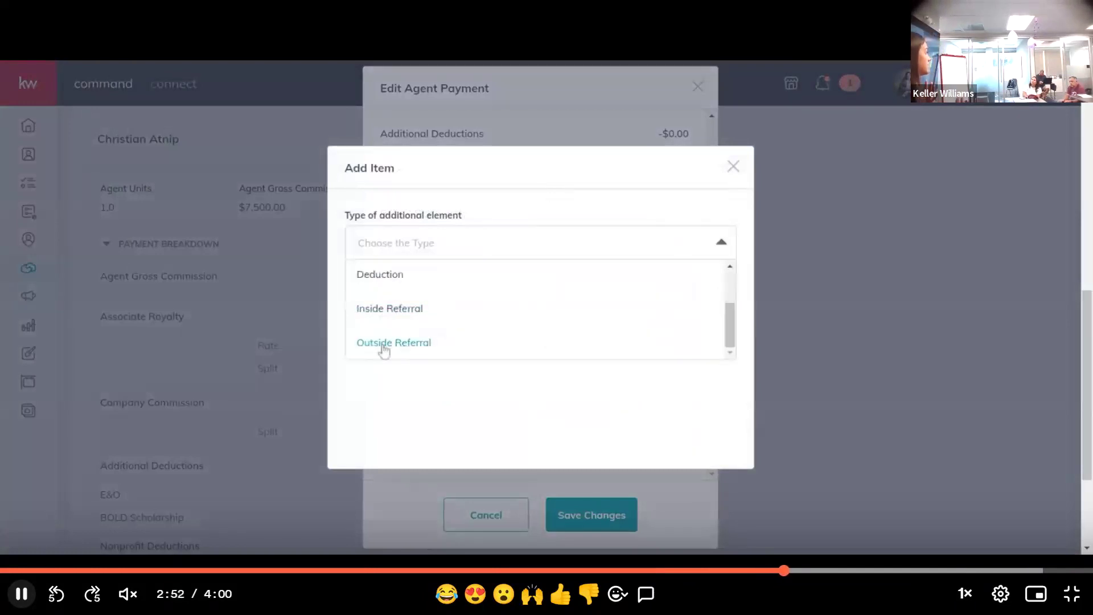
left_click(378, 309)
left_click(622, 319)
type("Nor")
key("BackSpace")
key("BackSpace")
key("BackSpace")
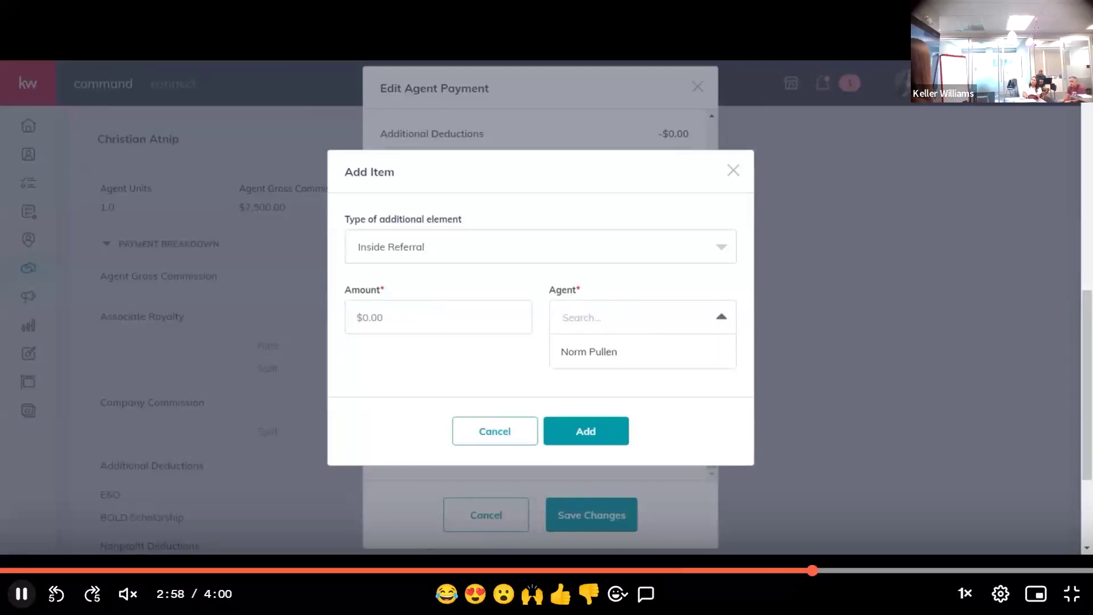
type("Fiazier")
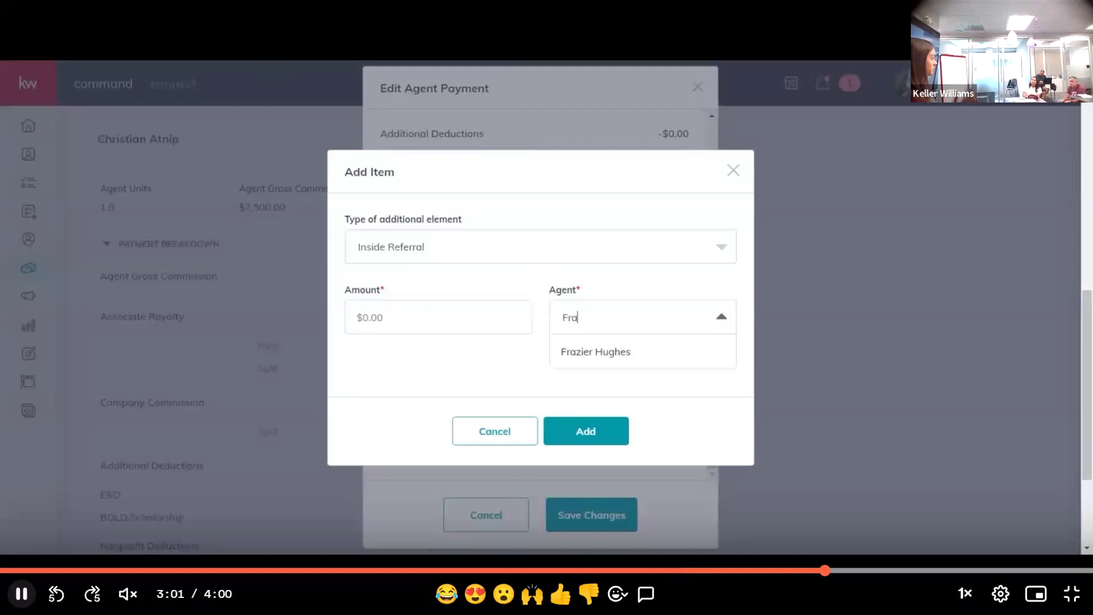
key("BackSpace")
key("BackSpace")
key("BackSpace")
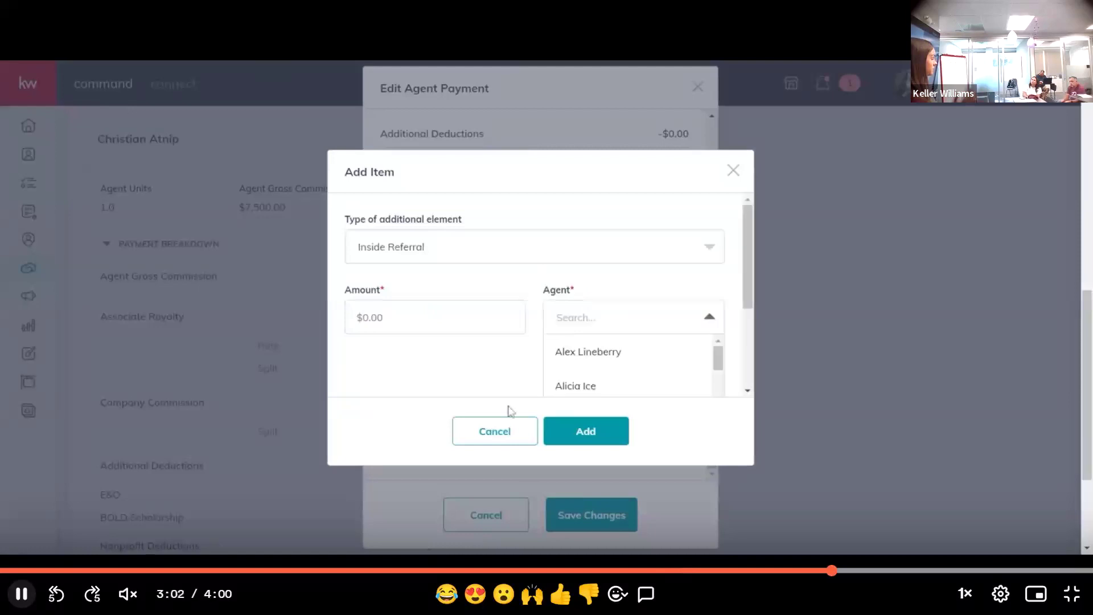
left_click(495, 431)
Start an Outside Referral item with Opcity as the representative and a 25% referral percentage.
left_click(640, 441)
left_click(520, 249)
scroll(435, 315, "down", 2)
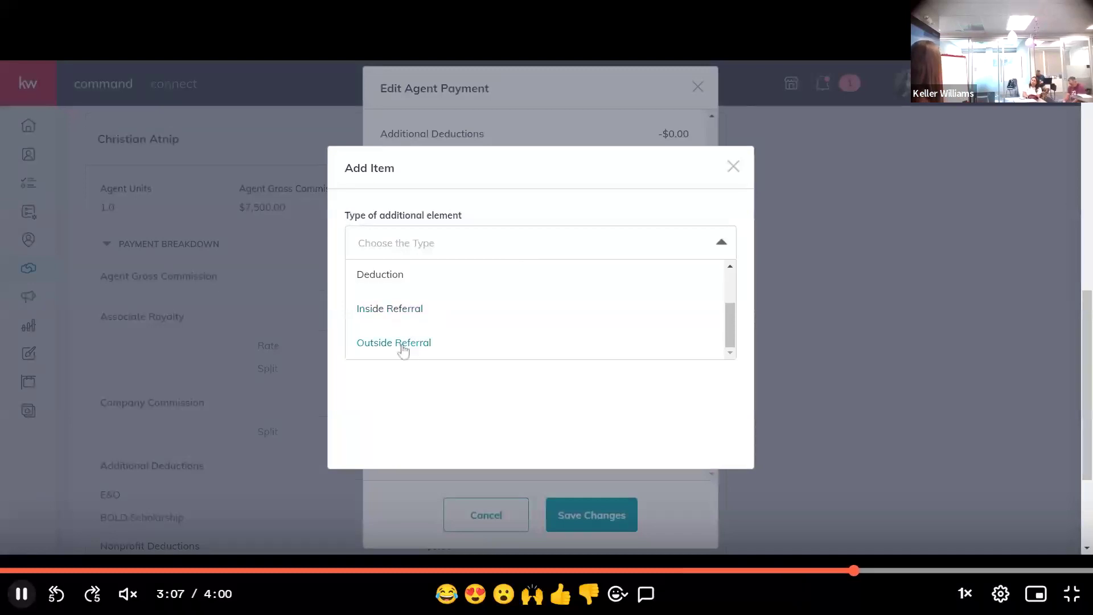
left_click(407, 347)
left_click(438, 321)
type("Opcity")
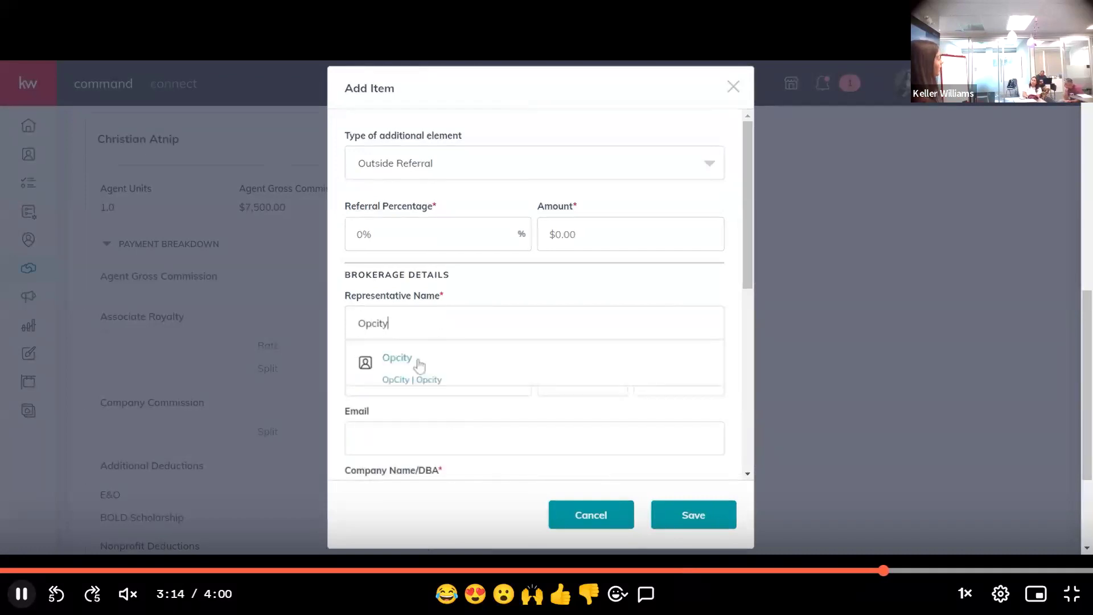
left_click(417, 366)
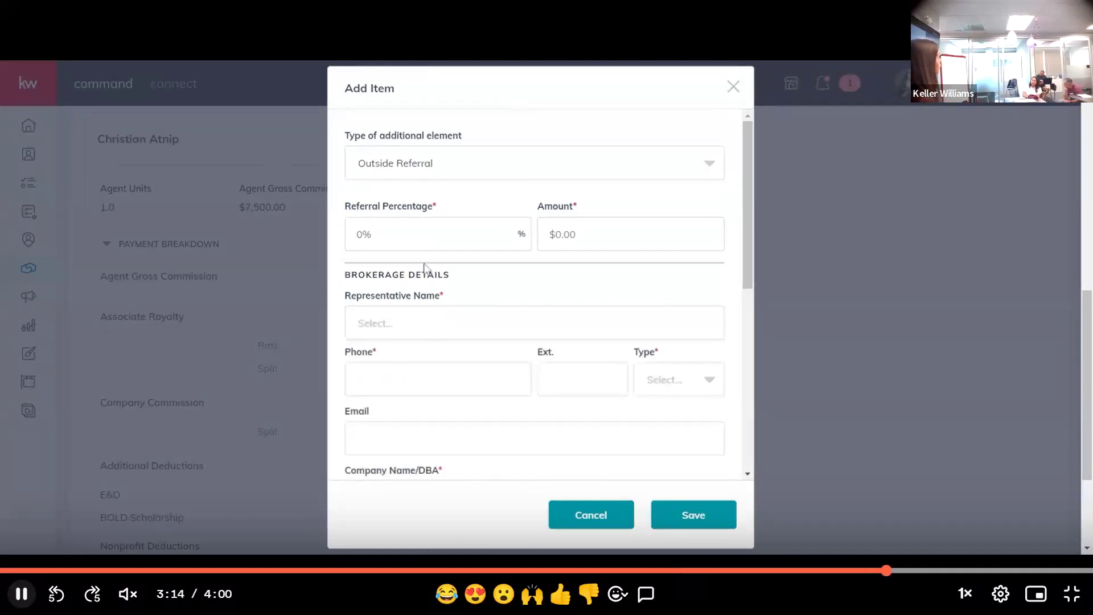
left_click(433, 234)
type("25")
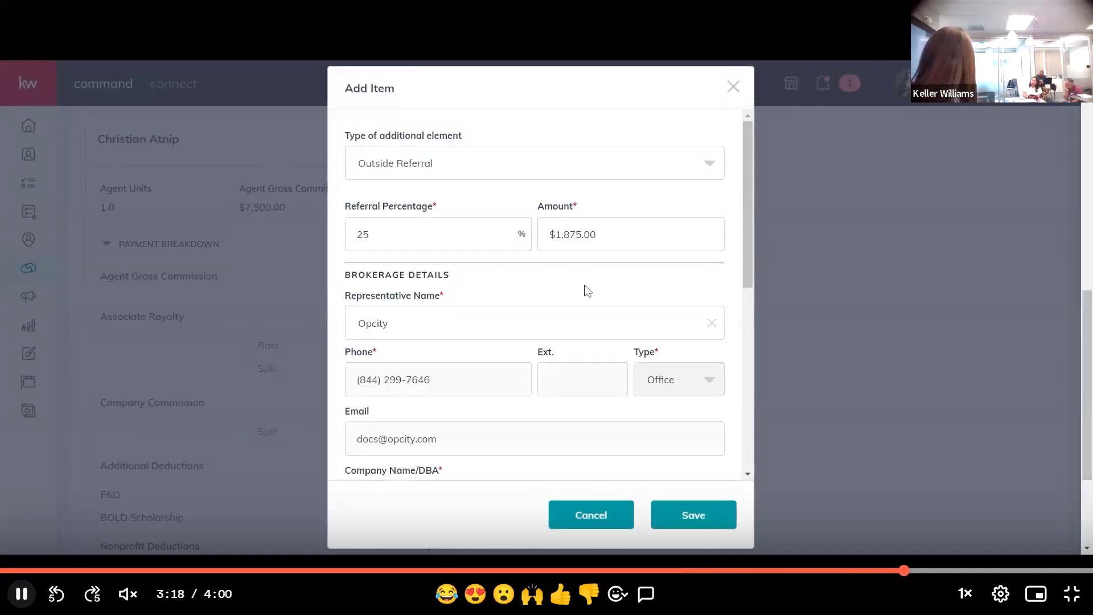
Replace the referral's representative Opcity with a new agent named Zillow in the brokerage details.
scroll(585, 291, "down", 2)
scroll(471, 386, "down", 1)
scroll(471, 385, "down", 1)
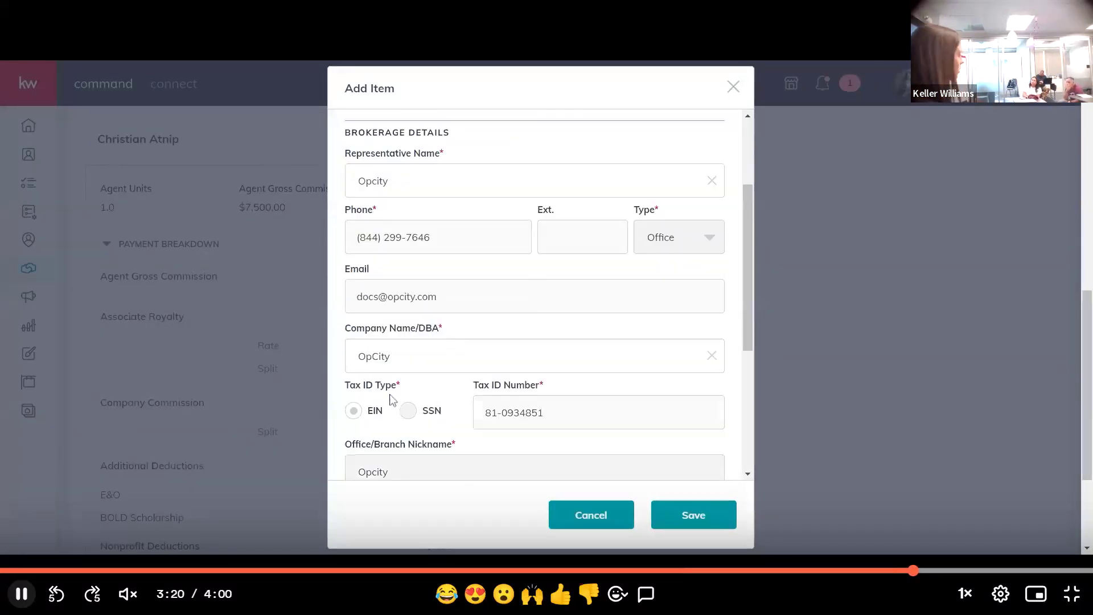
scroll(478, 376, "down", 2)
scroll(483, 305, "up", 5)
left_click(469, 329)
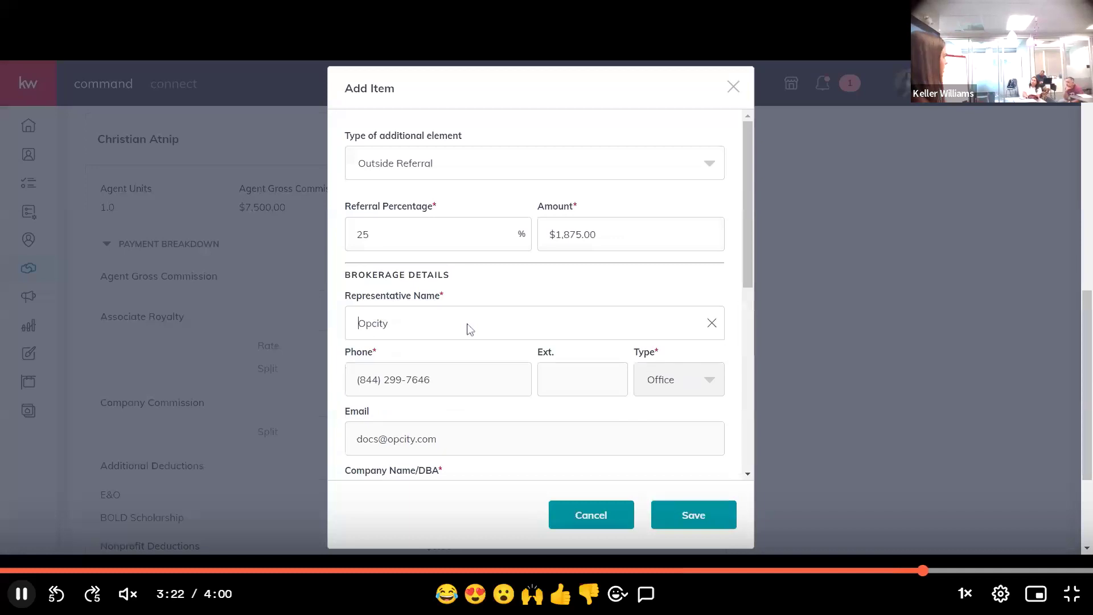
left_click(395, 329)
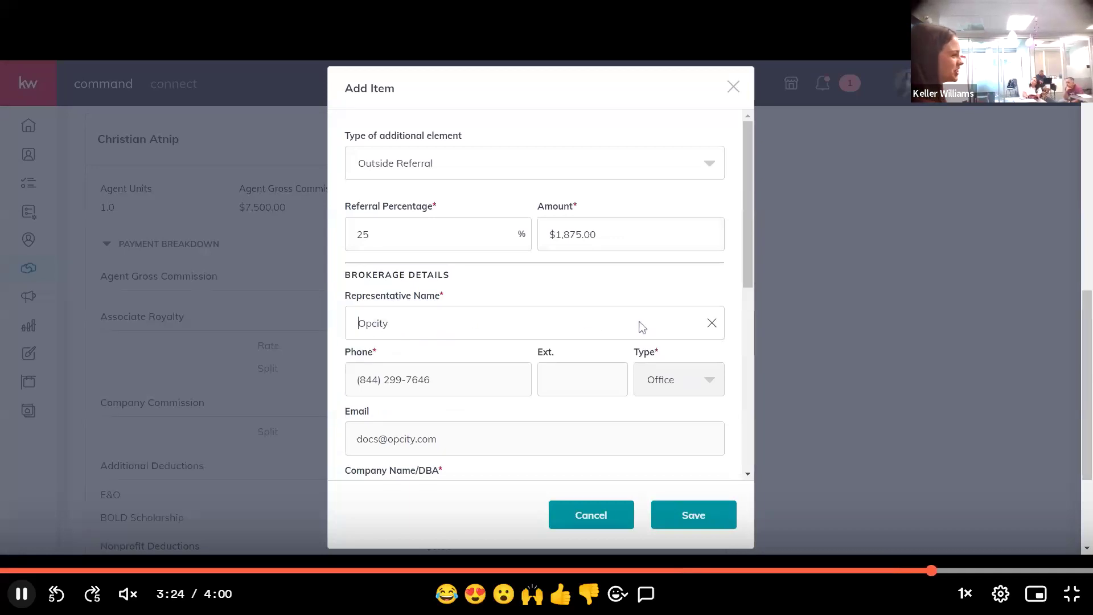
left_click(711, 323)
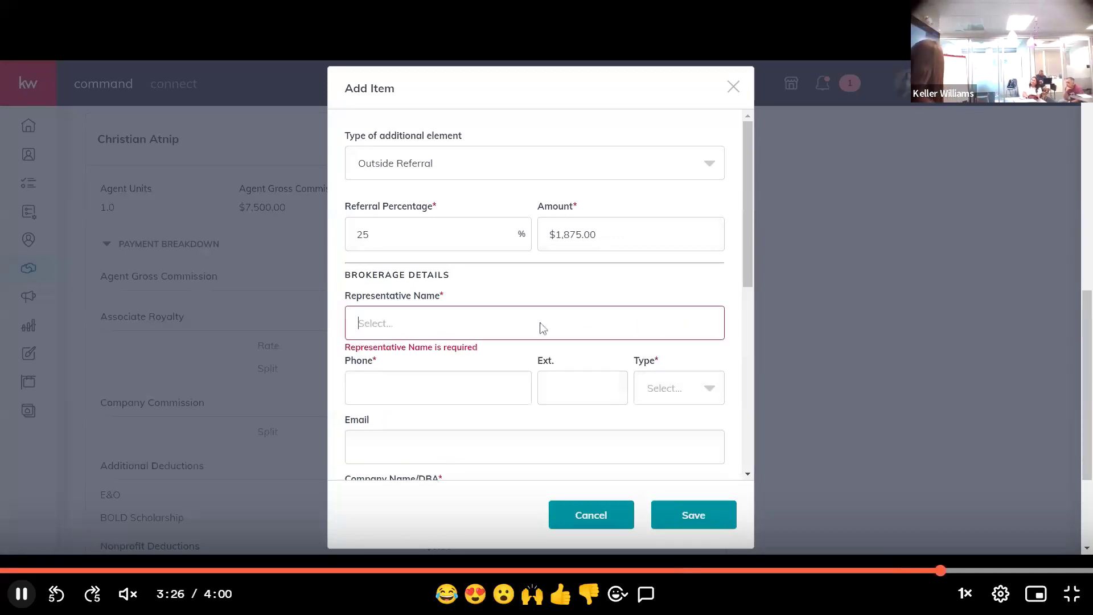
type("Zillow")
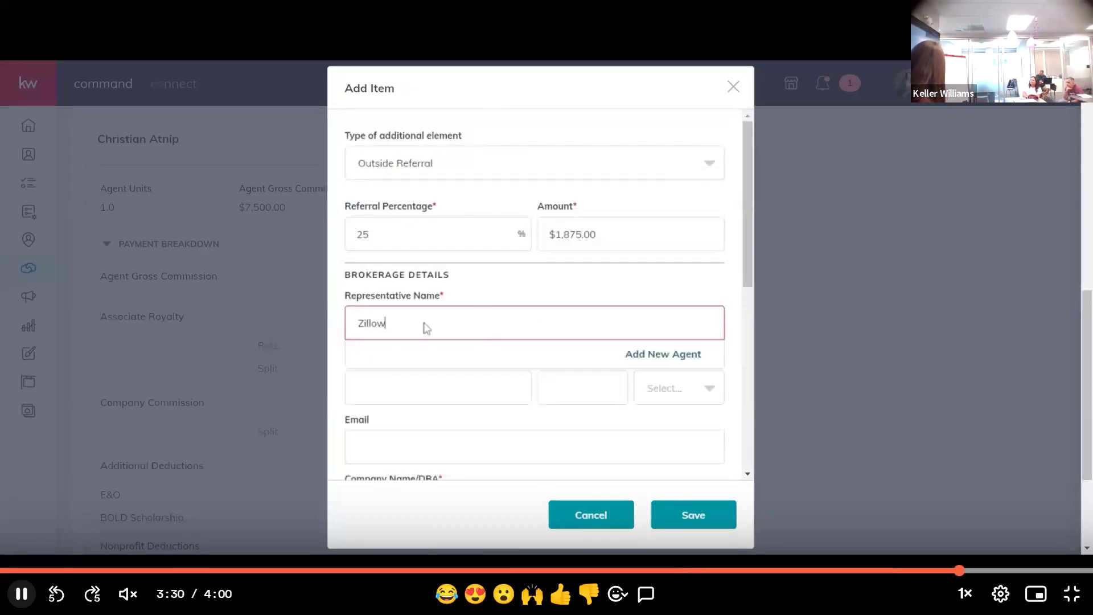
left_click(673, 366)
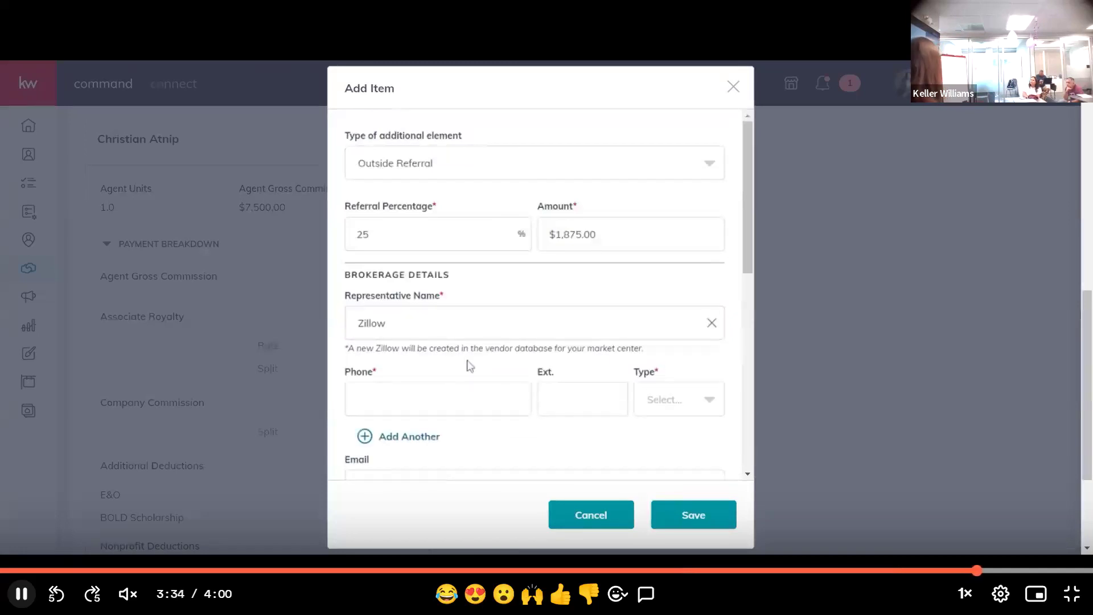
Look through the new representative's required fields, cancel the referral item and close the agent payment editor.
scroll(456, 229, "down", 4)
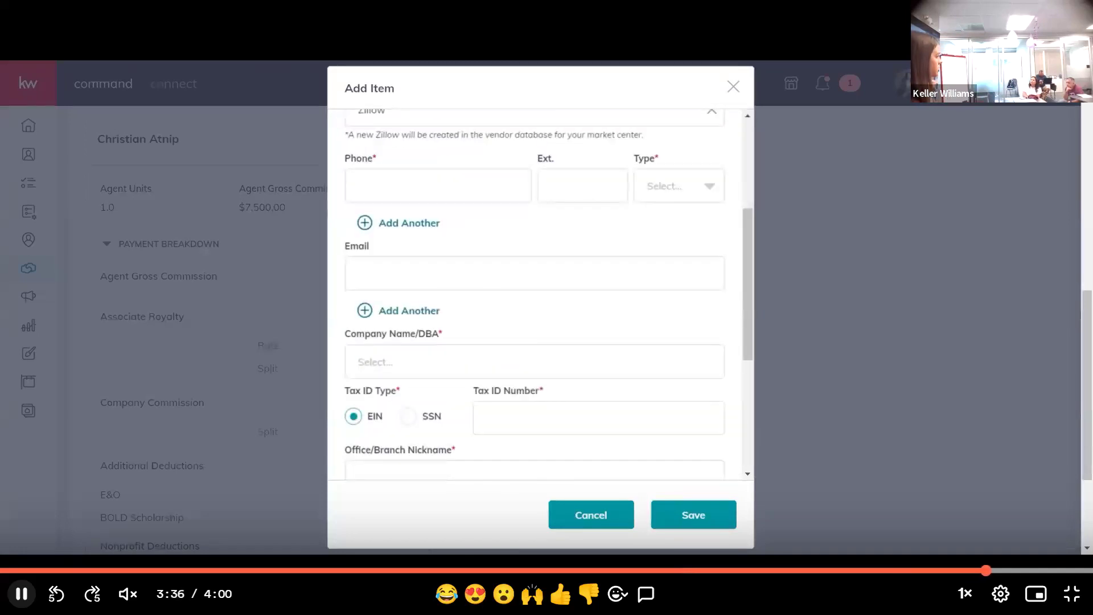
scroll(480, 357, "down", 5)
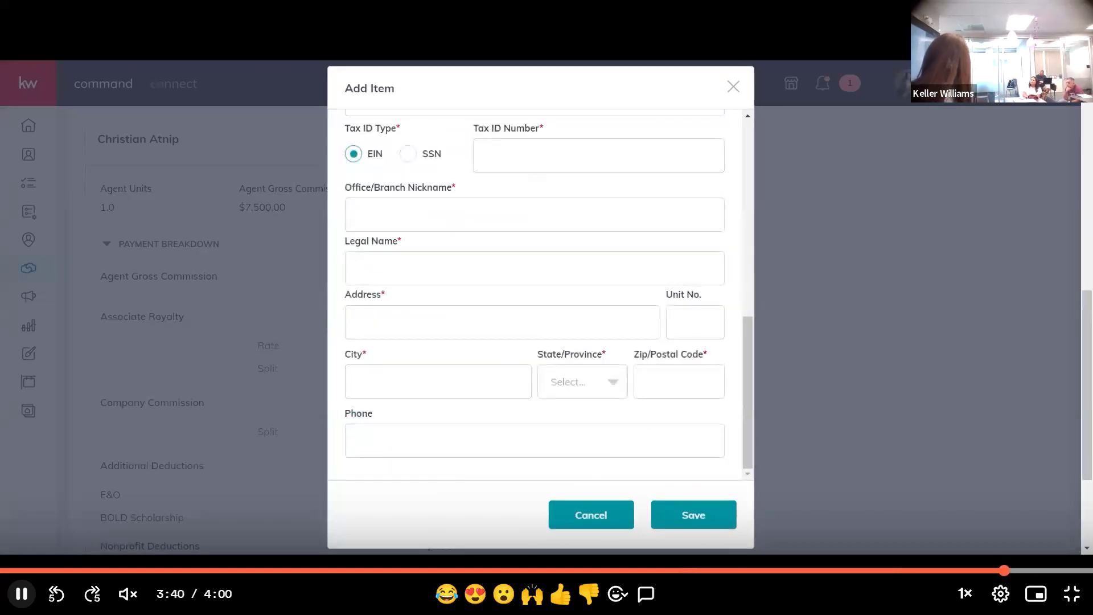
left_click(607, 521)
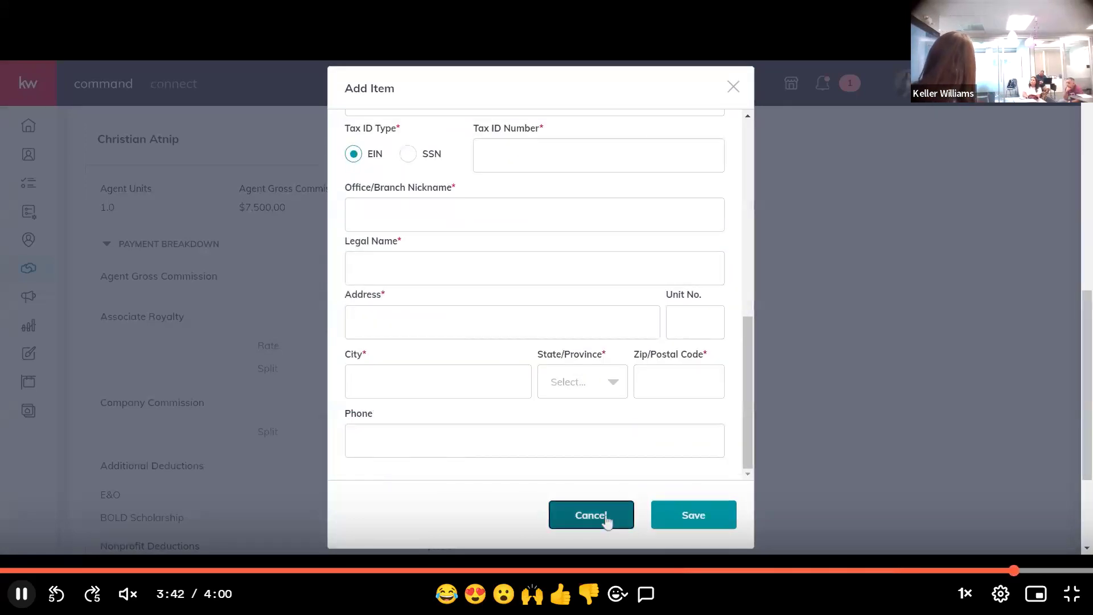
left_click(582, 328)
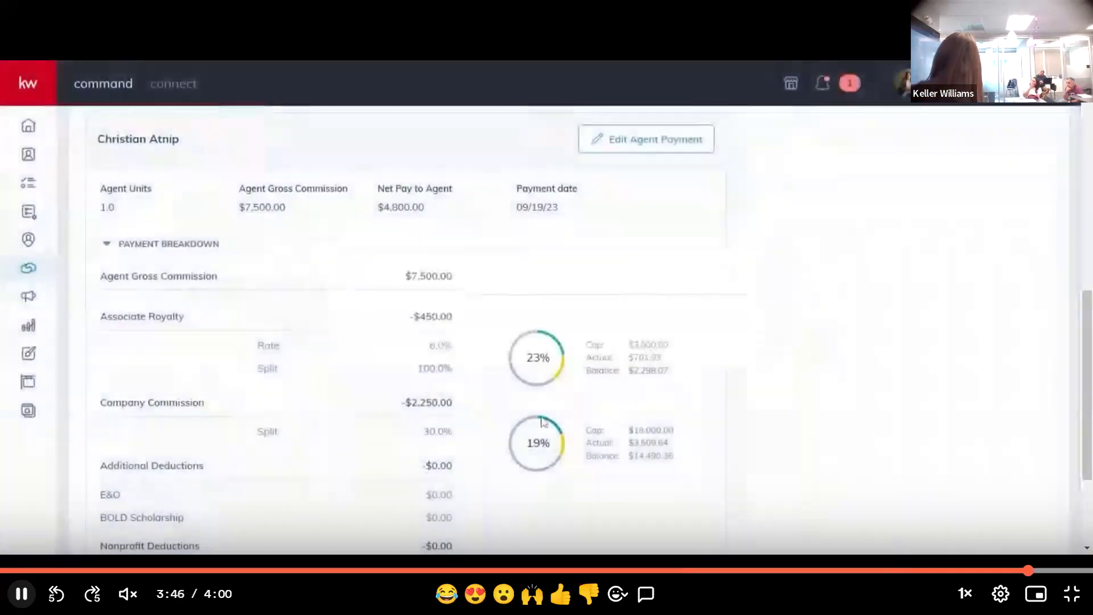
Review the commission page's general information, payment summary and payment breakdown.
scroll(844, 320, "down", 2)
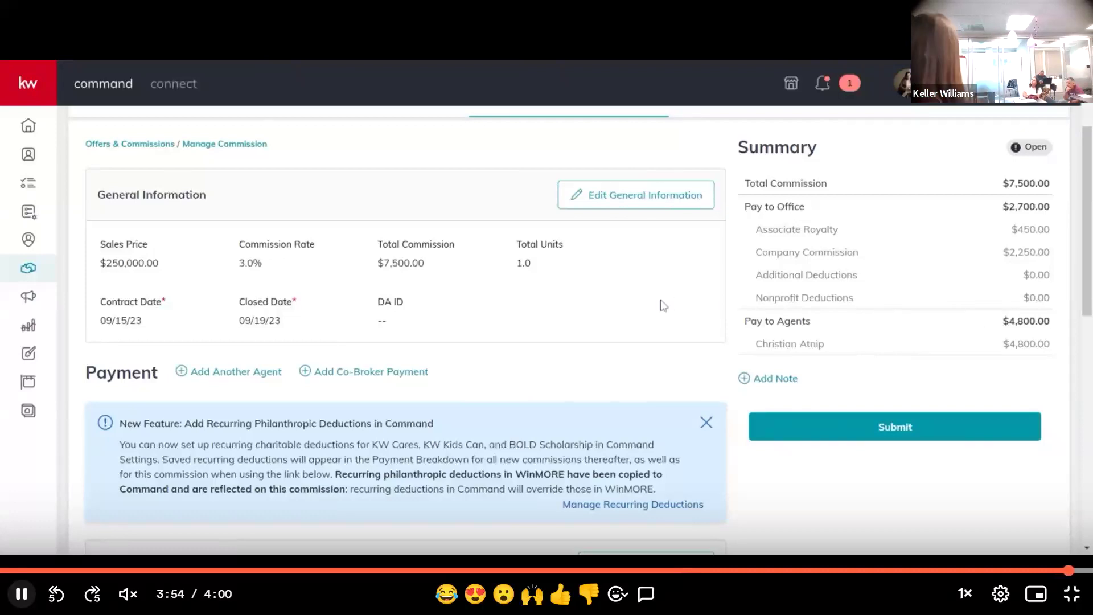
scroll(661, 305, "down", 1)
scroll(661, 305, "down", 10)
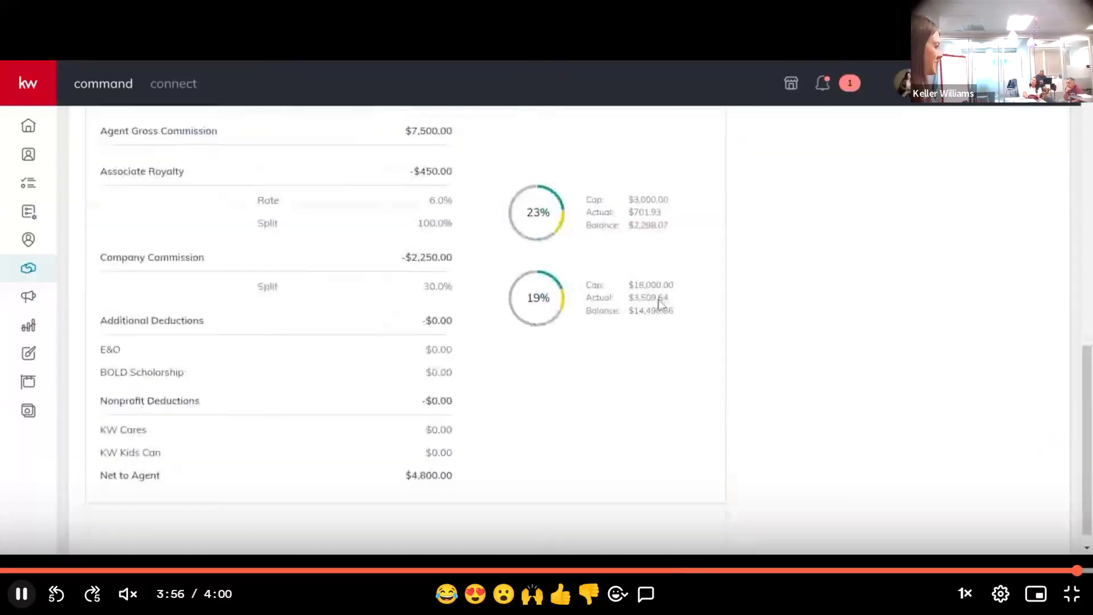
scroll(398, 330, "up", 10)
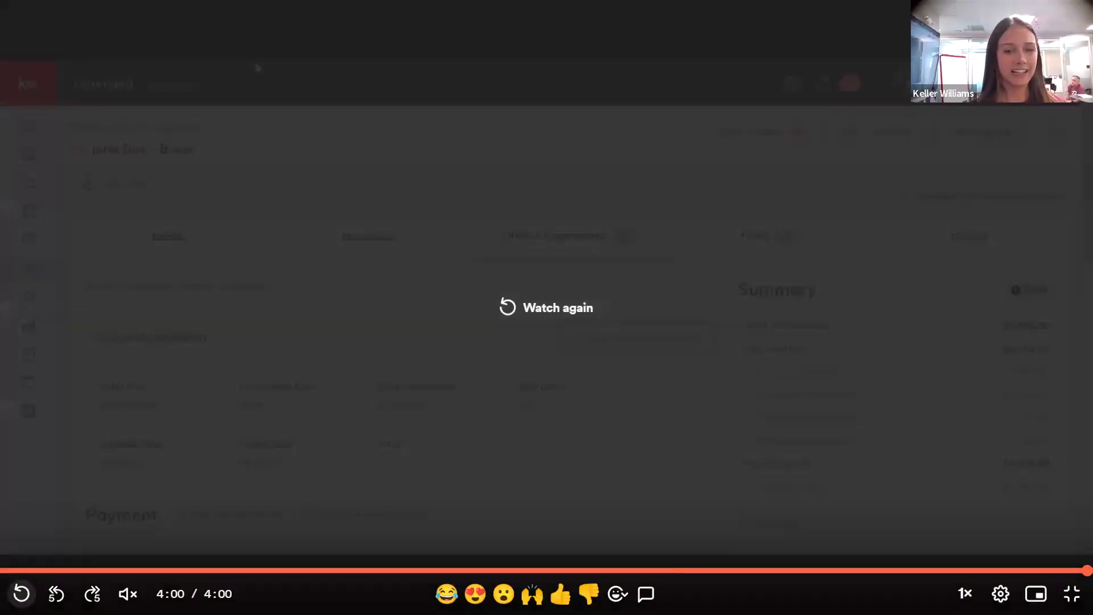
Leave full-screen playback and close the Loom video page to return to the Team Meeting slides.
key("Escape")
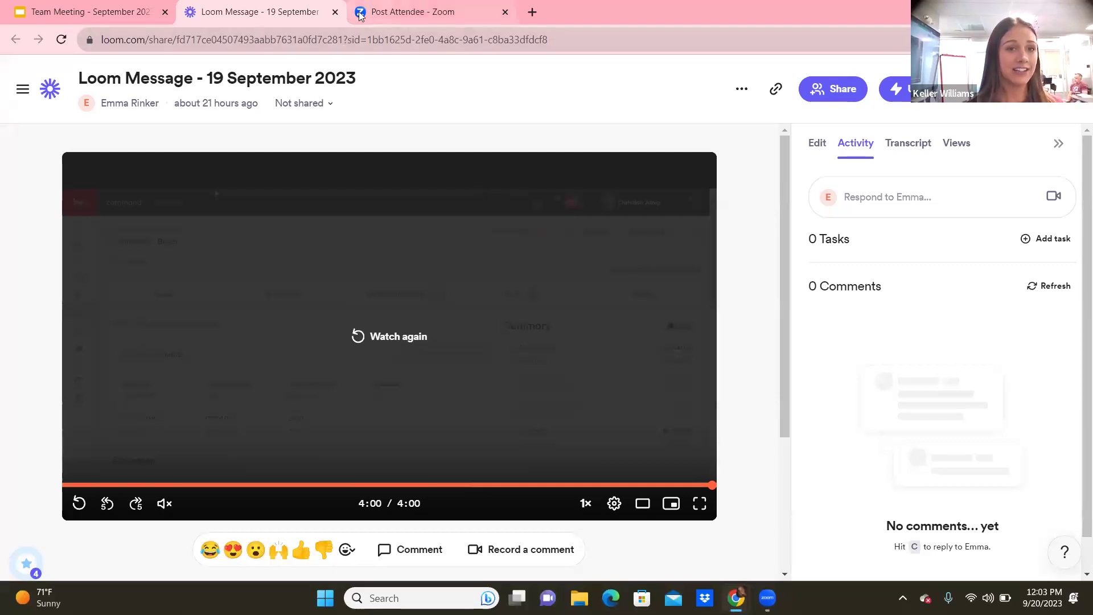
left_click(335, 13)
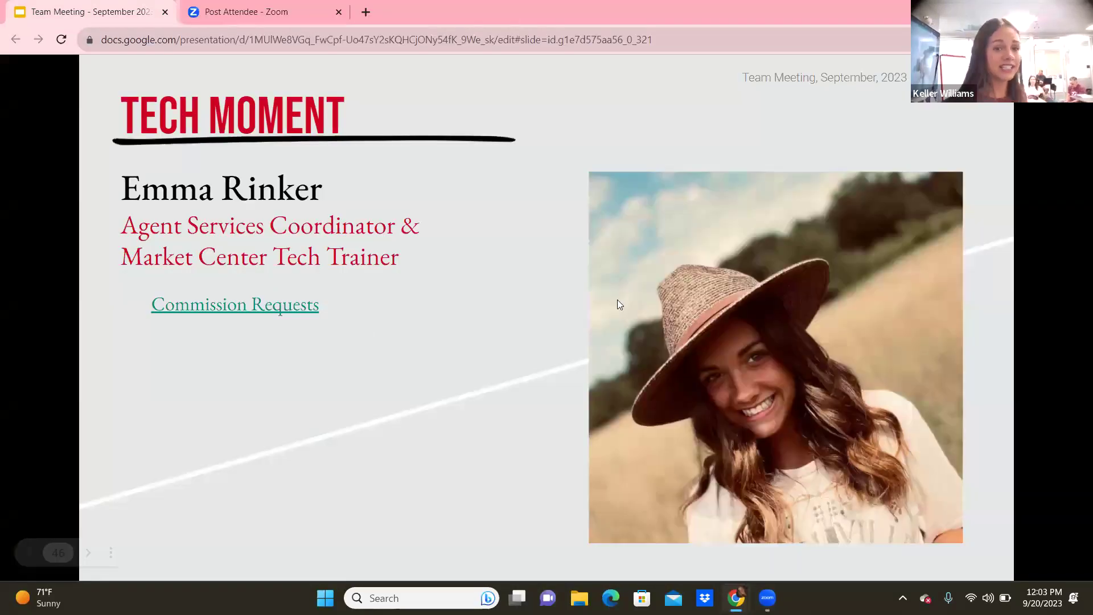